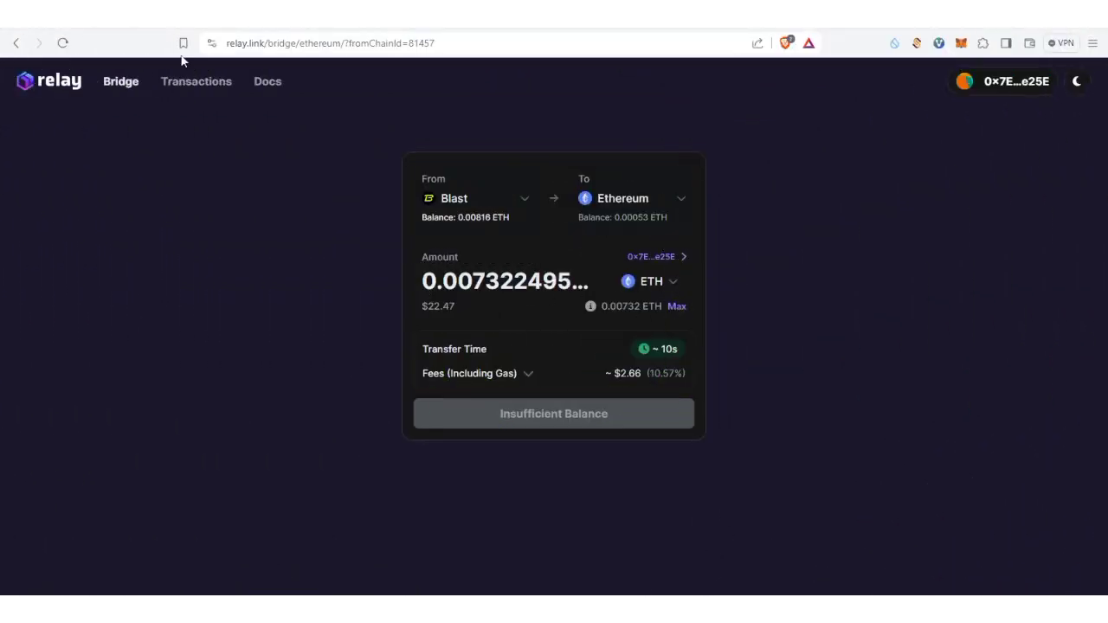
- Go to the Relay home page and start a new bridge transfer from there
{"action": "left_click", "coordinate": [75, 92]}
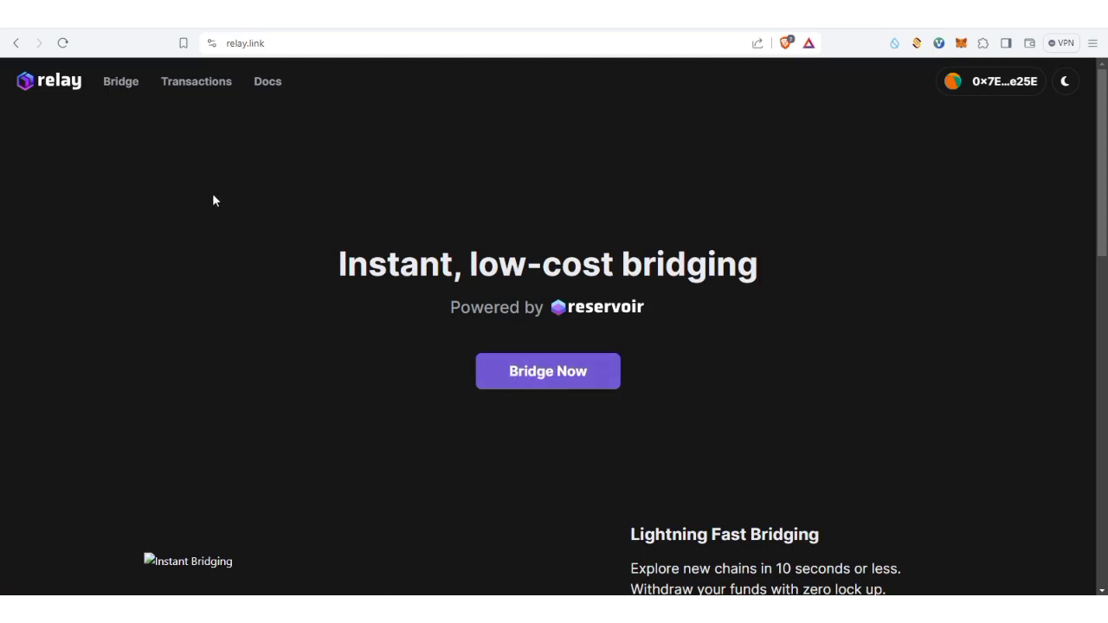
{"action": "left_click", "coordinate": [549, 381]}
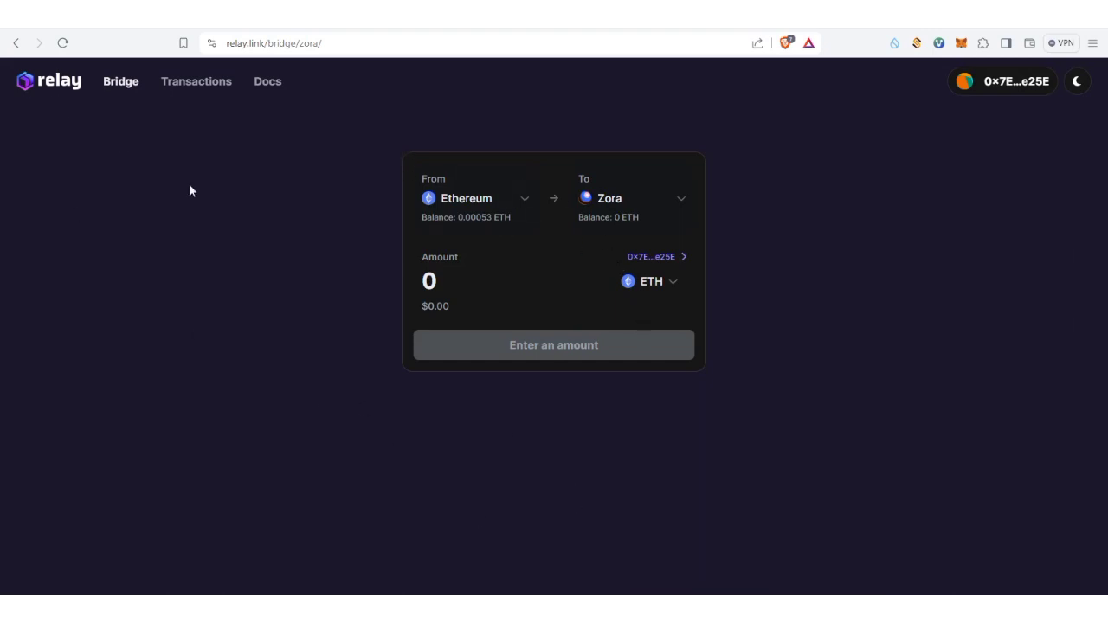
- Look through the chains offered as the transfer's source, and close the list without choosing one
{"action": "left_click", "coordinate": [525, 194]}
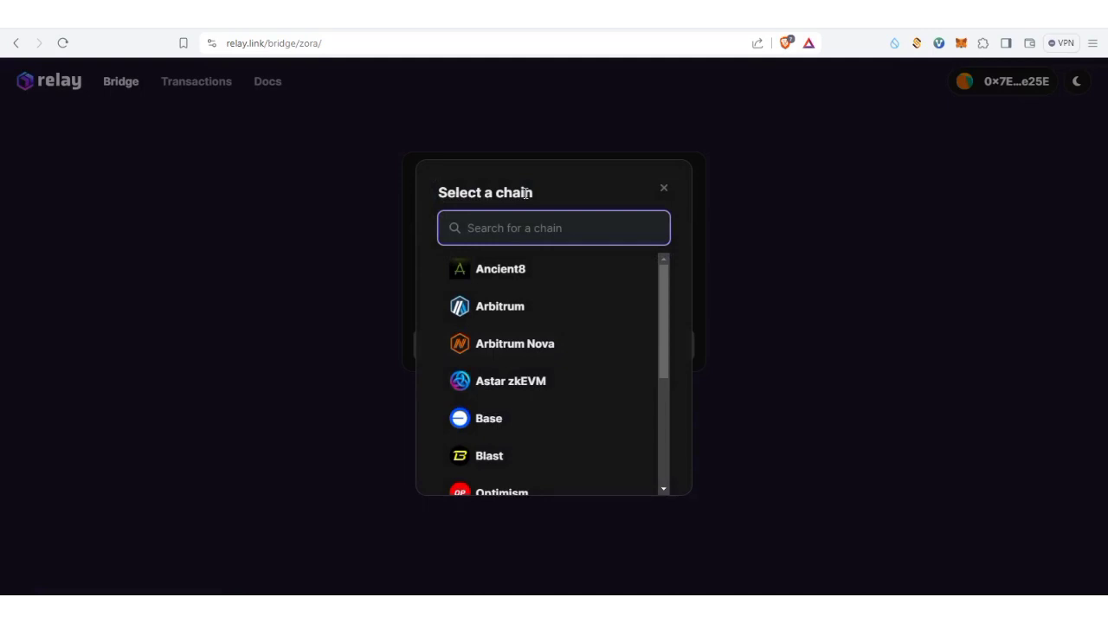
{"action": "scroll", "coordinate": [554, 344], "scroll_direction": "down", "scroll_amount": 2}
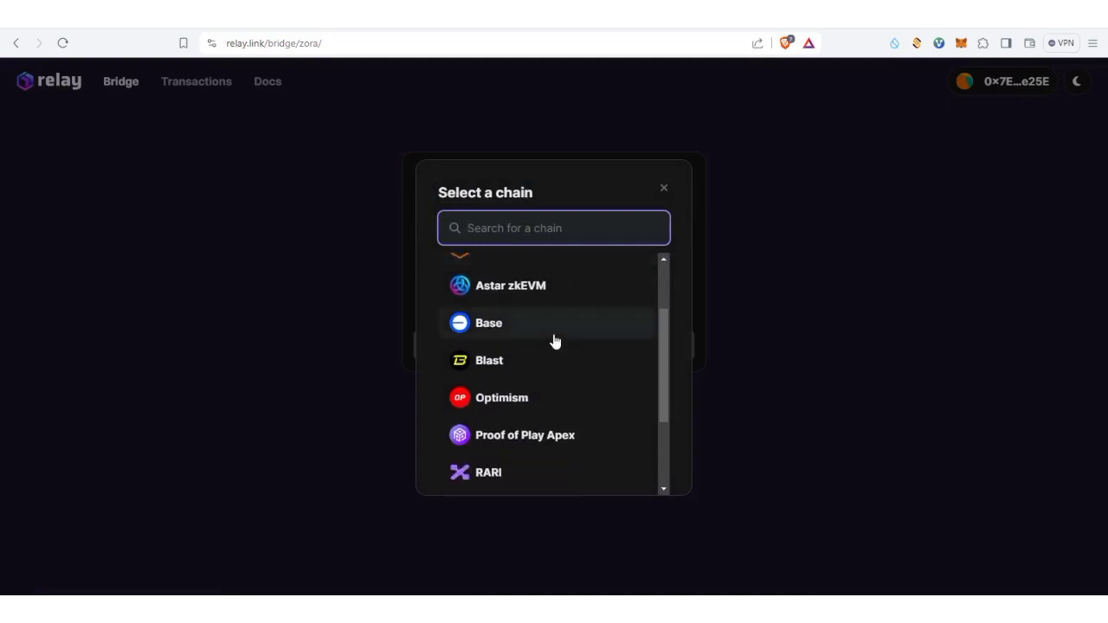
{"action": "scroll", "coordinate": [555, 343], "scroll_direction": "down", "scroll_amount": 3}
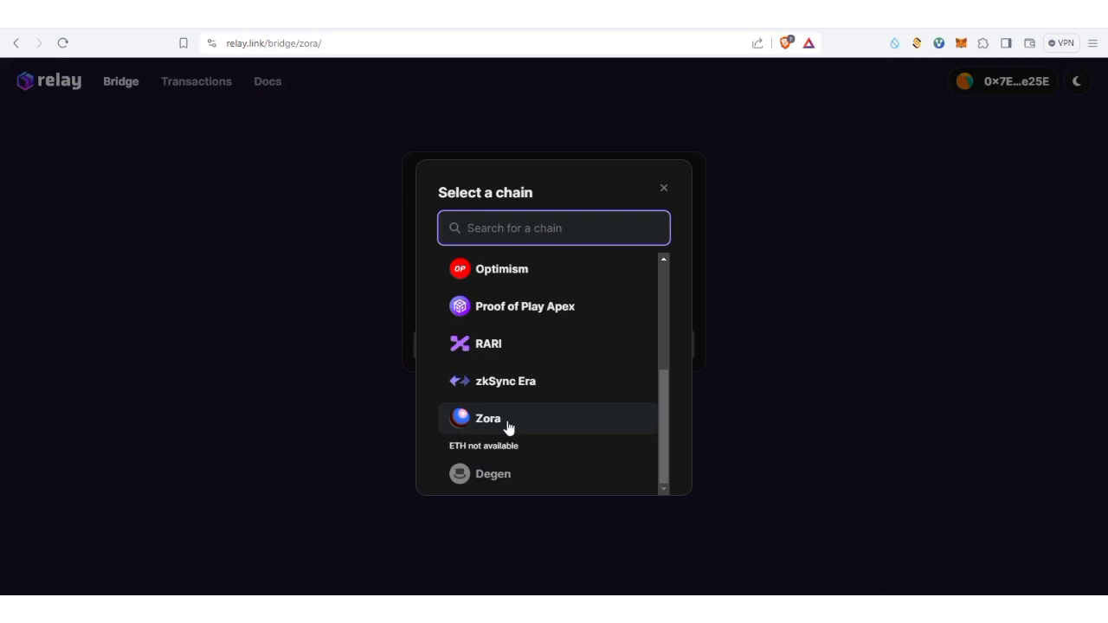
{"action": "scroll", "coordinate": [508, 425], "scroll_direction": "up", "scroll_amount": 5}
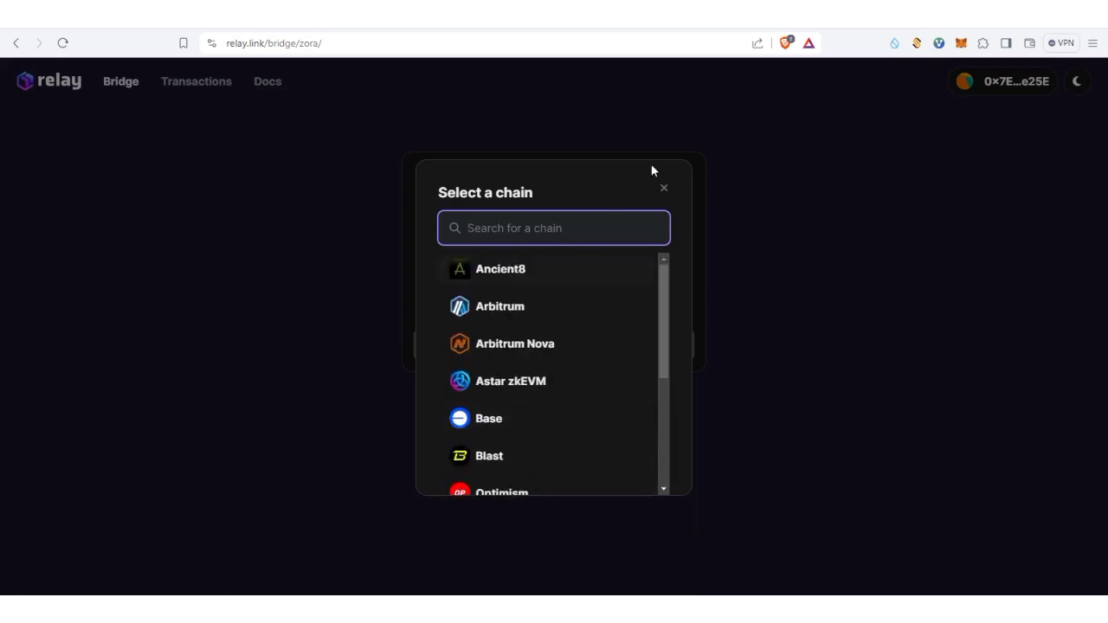
{"action": "left_click", "coordinate": [663, 190]}
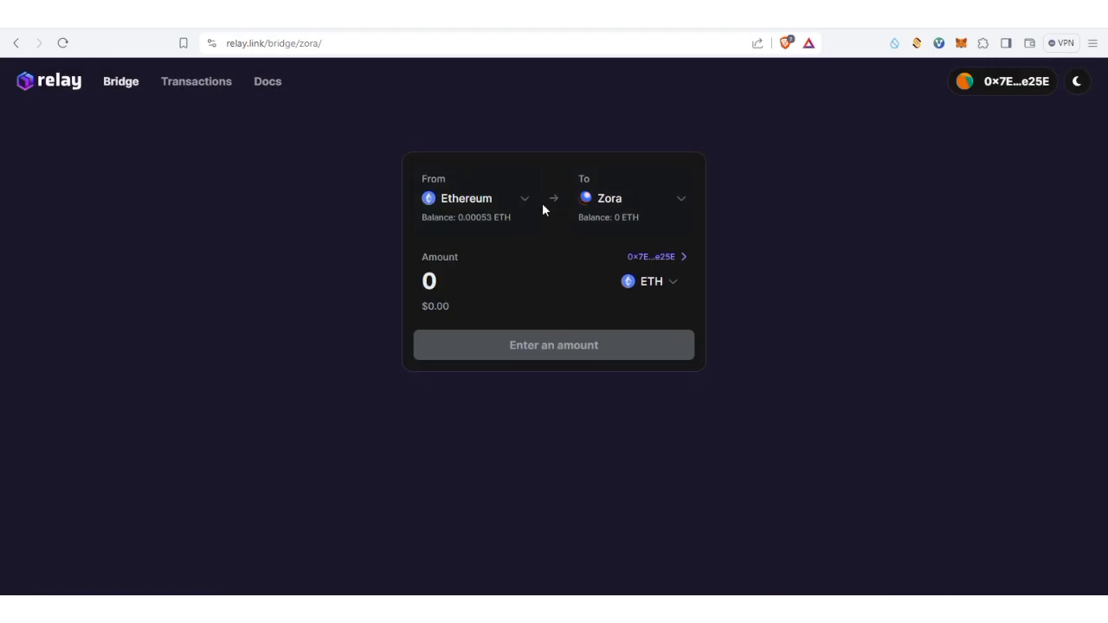
- Set the bridge's source chain to Blast and its destination chain to Ethereum
{"action": "left_click", "coordinate": [606, 17]}
{"action": "left_click", "coordinate": [515, 206]}
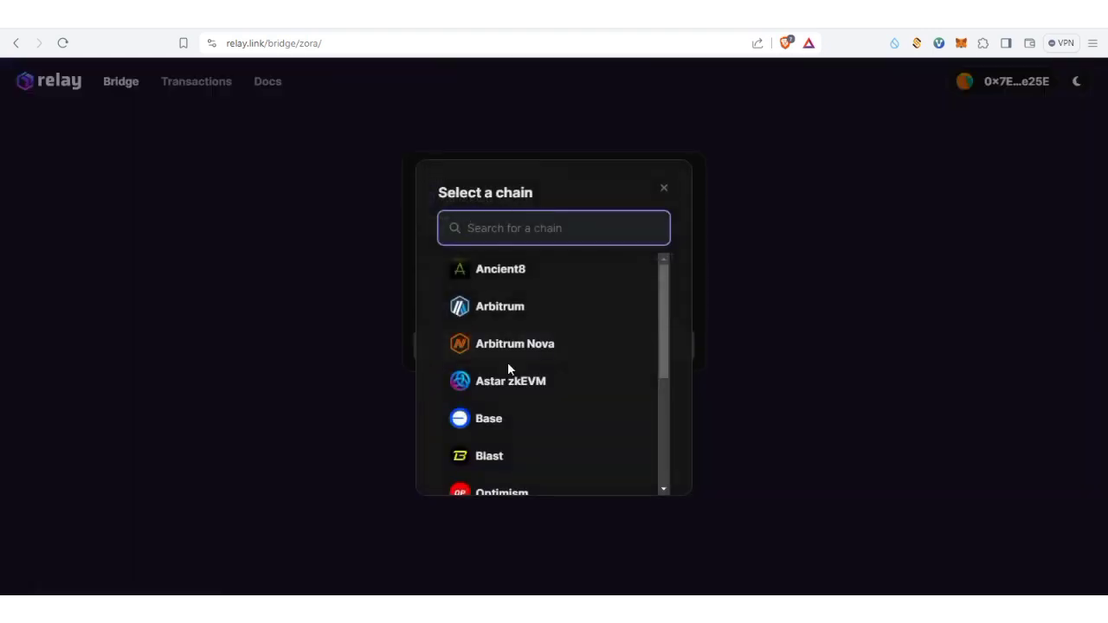
{"action": "scroll", "coordinate": [508, 362], "scroll_direction": "down", "scroll_amount": 1}
{"action": "left_click", "coordinate": [506, 397]}
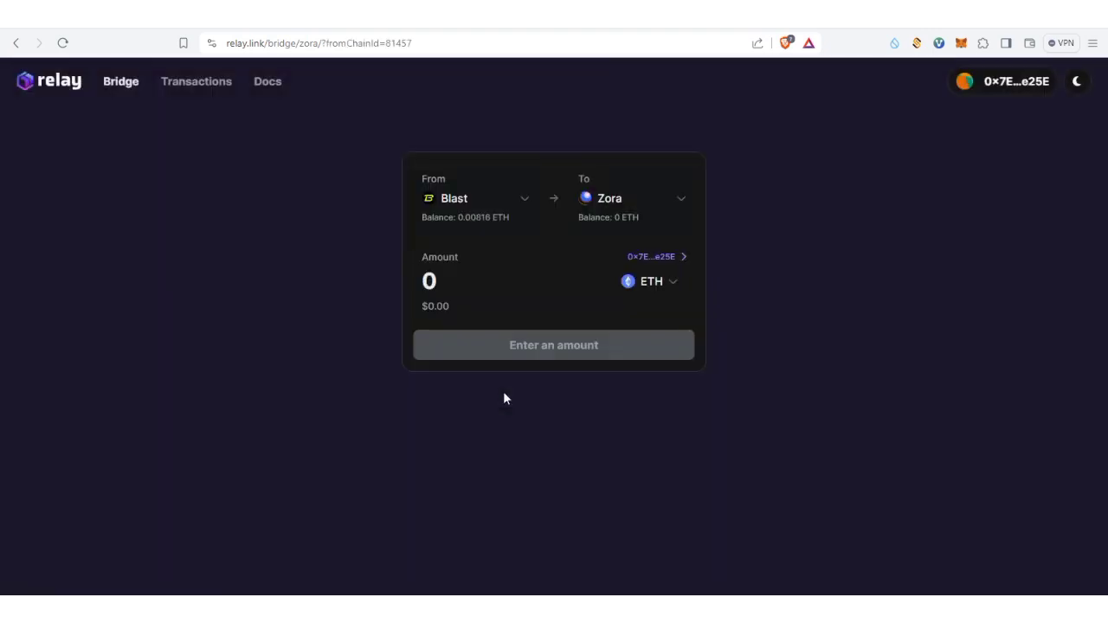
{"action": "left_click", "coordinate": [676, 199]}
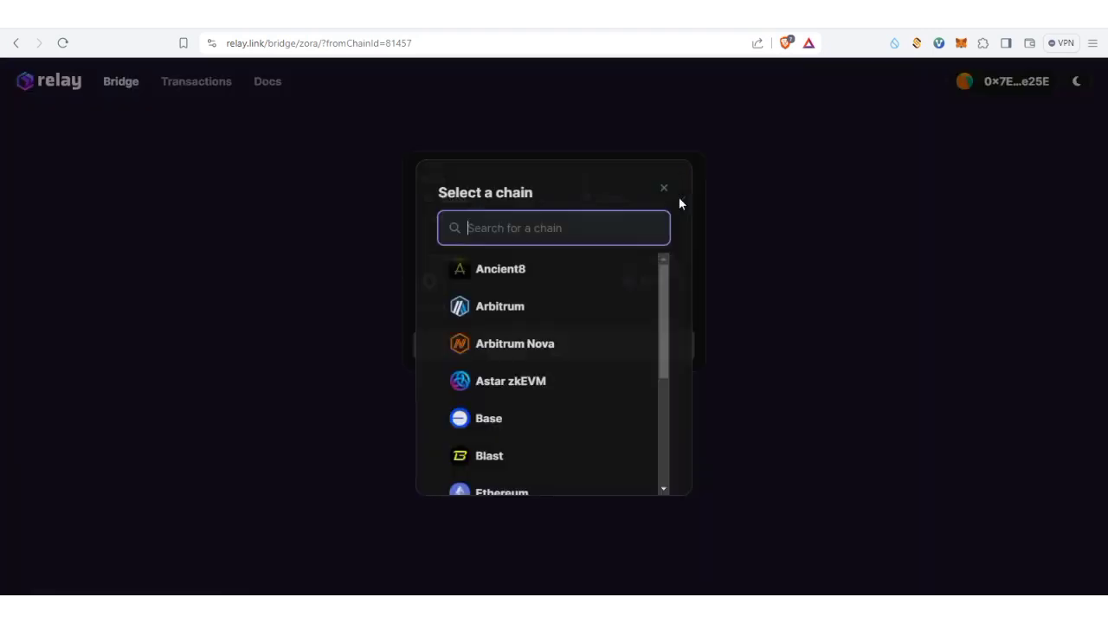
{"action": "scroll", "coordinate": [529, 430], "scroll_direction": "down", "scroll_amount": 2}
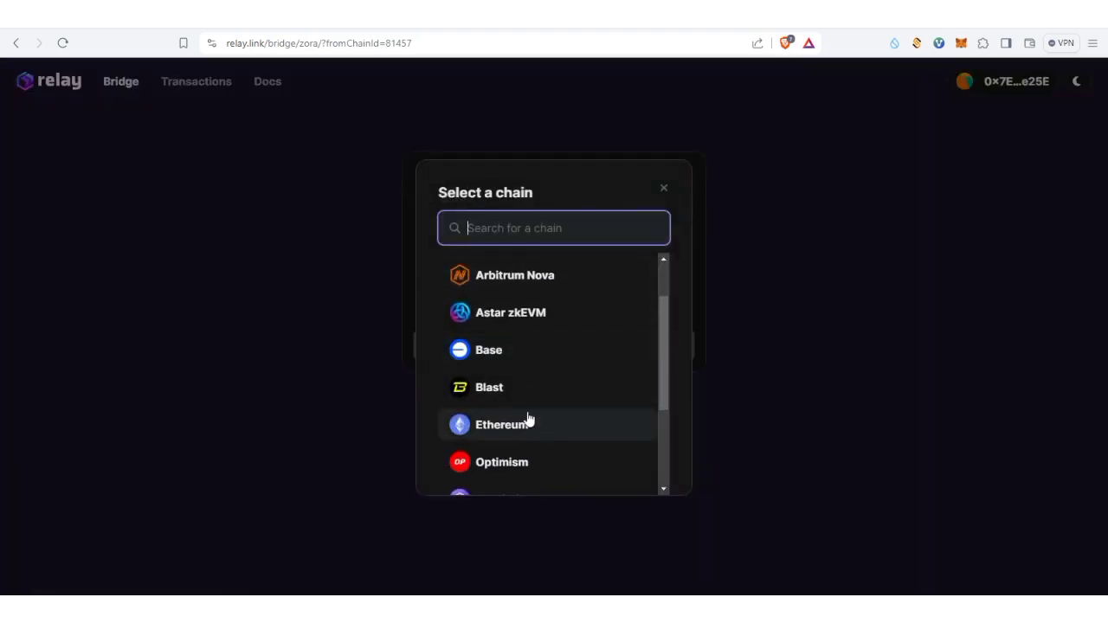
{"action": "left_click", "coordinate": [527, 421]}
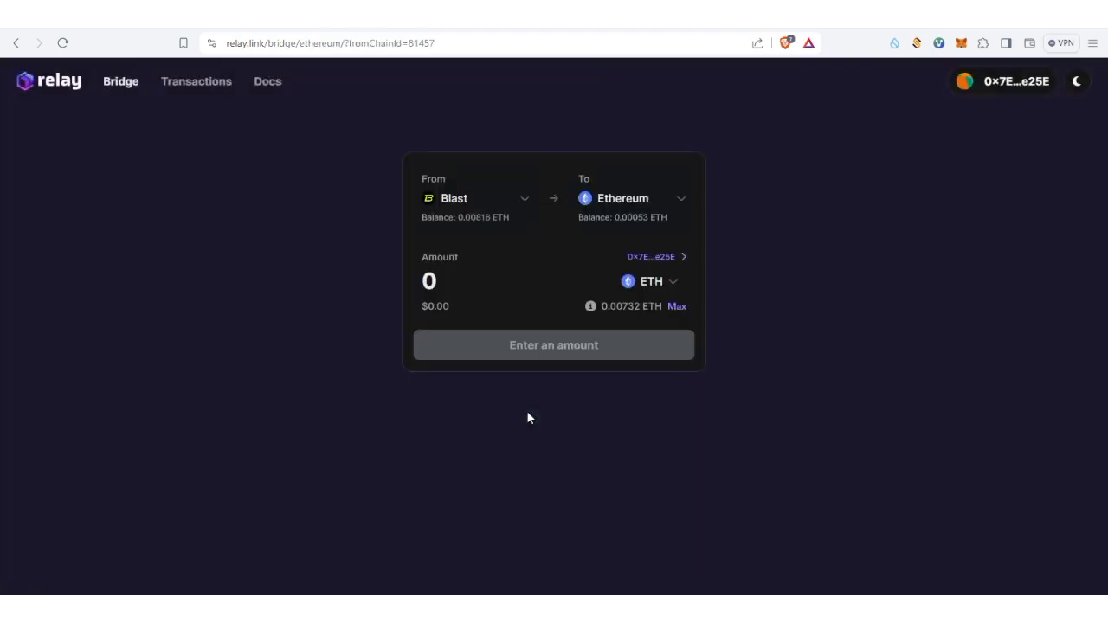
- Check the Blast balance in the MetaMask wallet and set the bridge amount to the maximum available ETH
{"action": "left_click", "coordinate": [959, 45]}
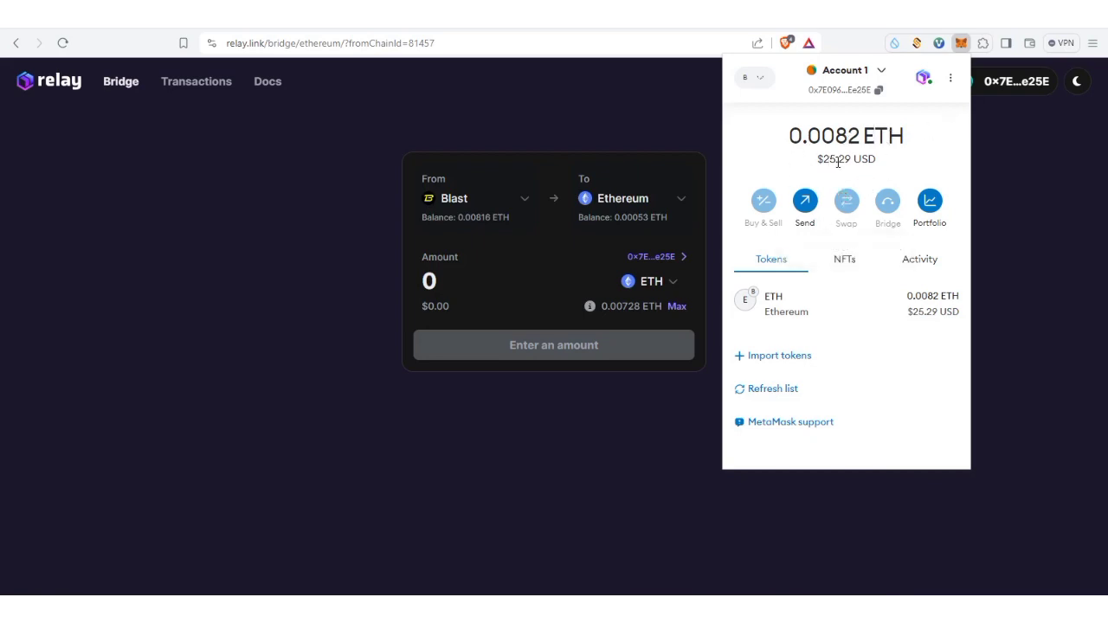
{"action": "left_click", "coordinate": [1008, 151]}
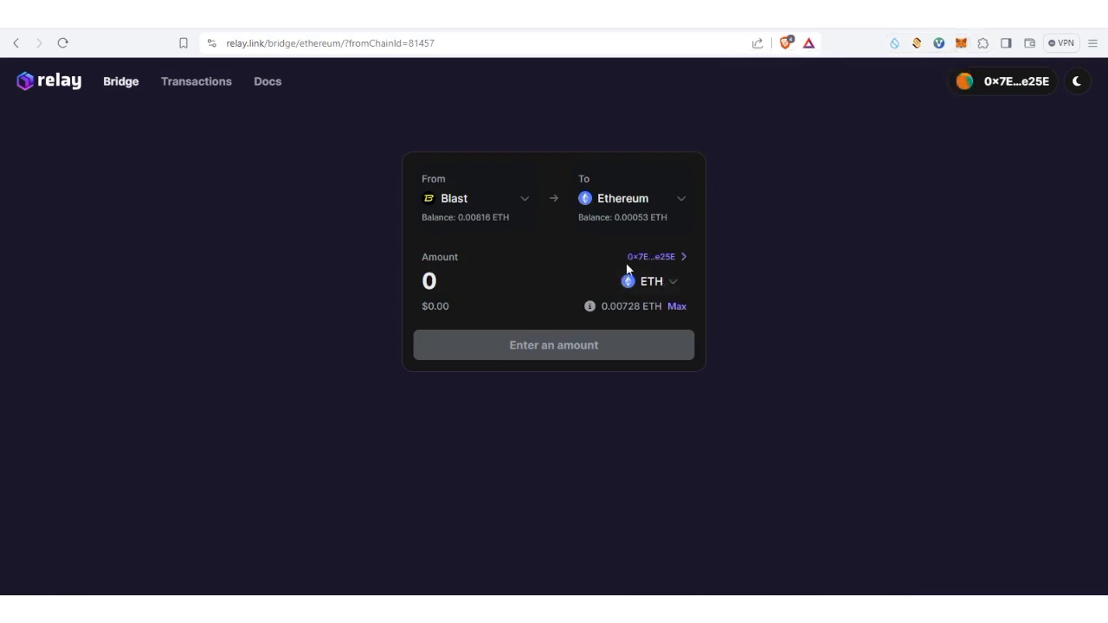
{"action": "left_click", "coordinate": [676, 307]}
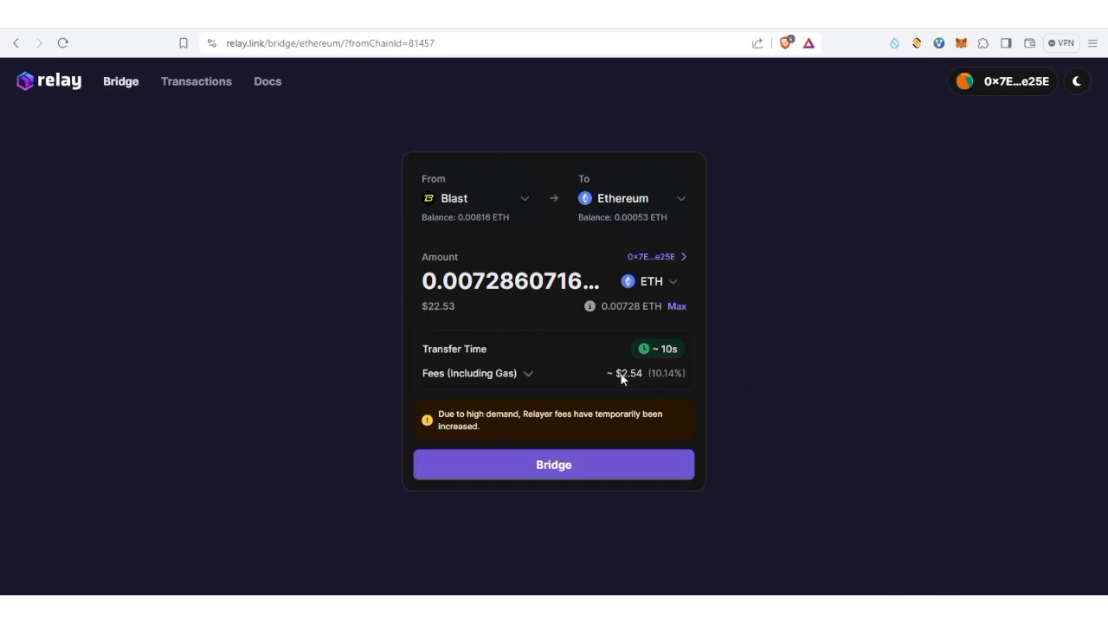
- Bridge the ETH from Blast to Ethereum, confirm the transaction in the wallet, and dismiss the bridging details
{"action": "left_click", "coordinate": [563, 472]}
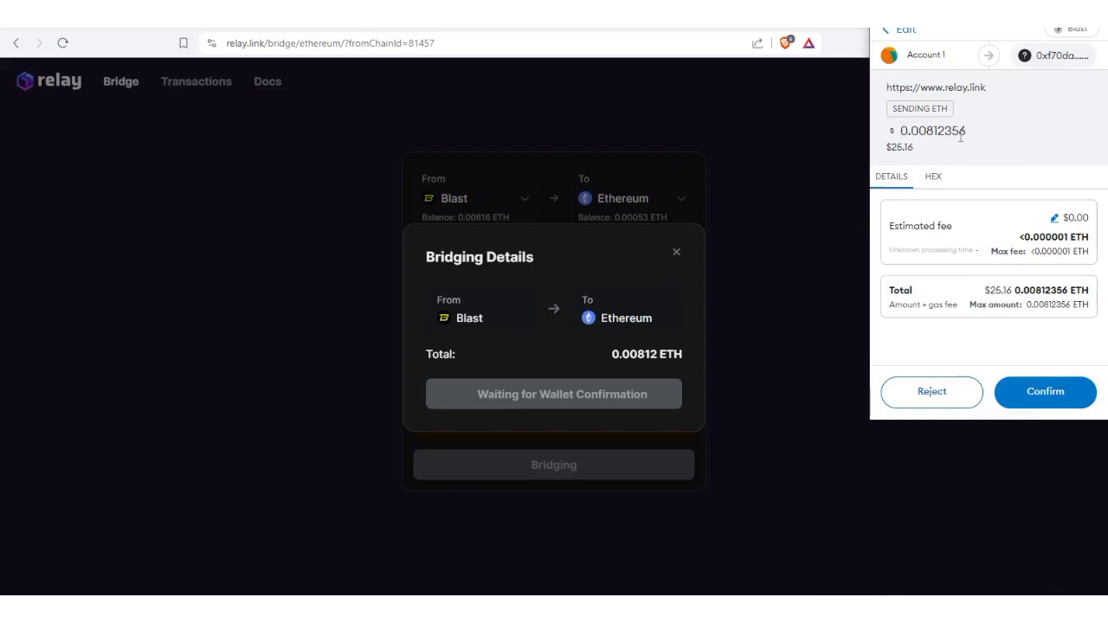
{"action": "right_click", "coordinate": [931, 136]}
{"action": "left_click", "coordinate": [1019, 107]}
{"action": "left_click", "coordinate": [1054, 392]}
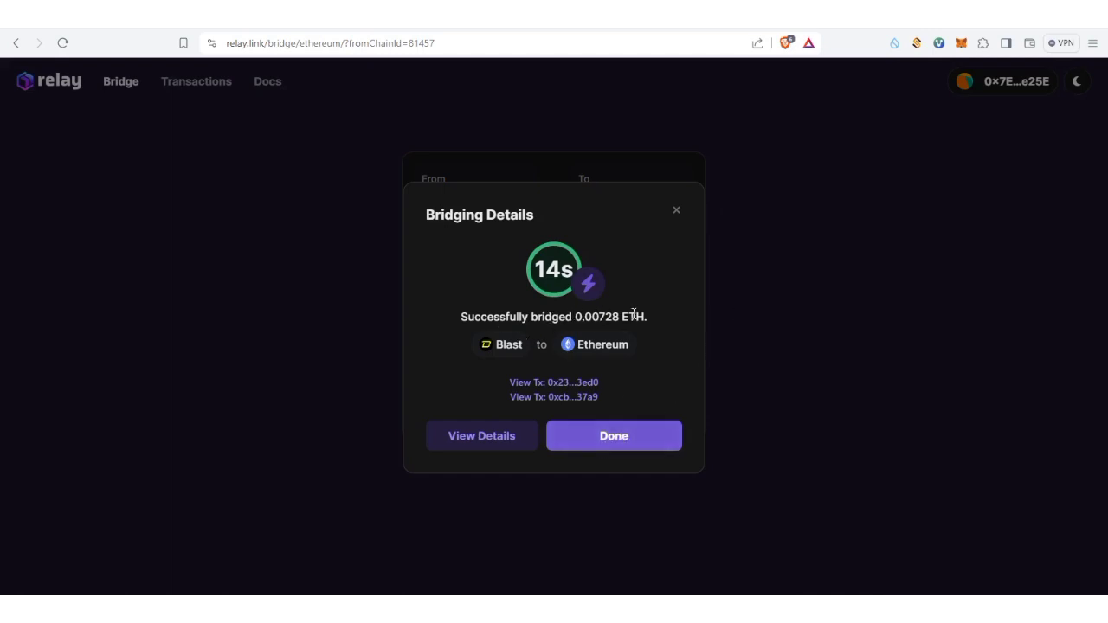
{"action": "left_click", "coordinate": [648, 440]}
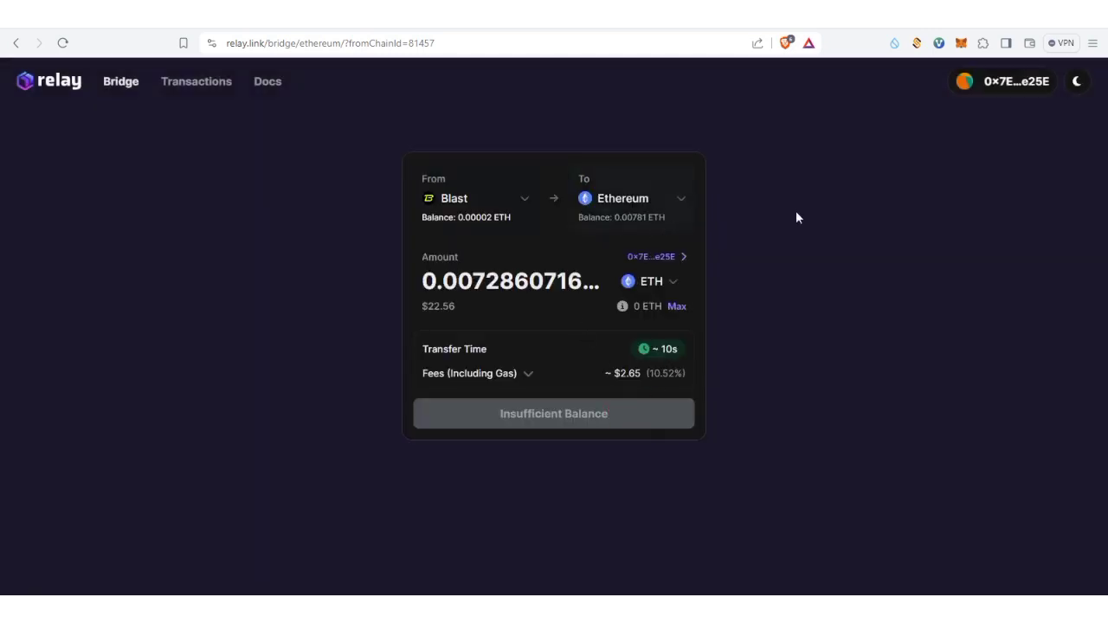
- Switch the MetaMask wallet to the Ethereum network and view its token balance
{"action": "left_click", "coordinate": [957, 45]}
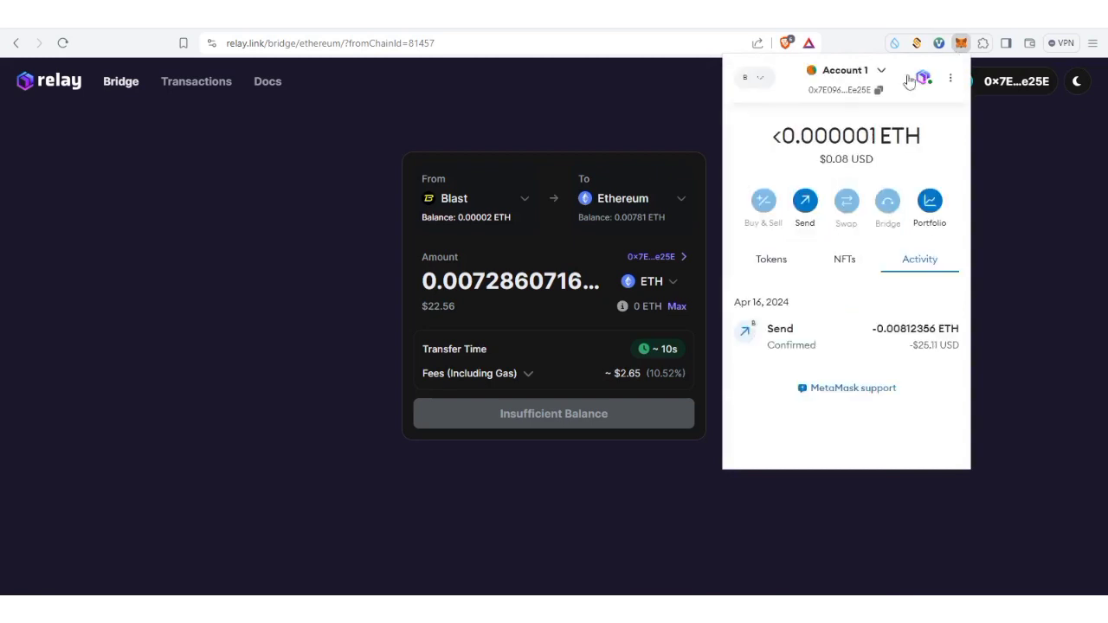
{"action": "left_click", "coordinate": [760, 87]}
{"action": "left_click", "coordinate": [791, 169]}
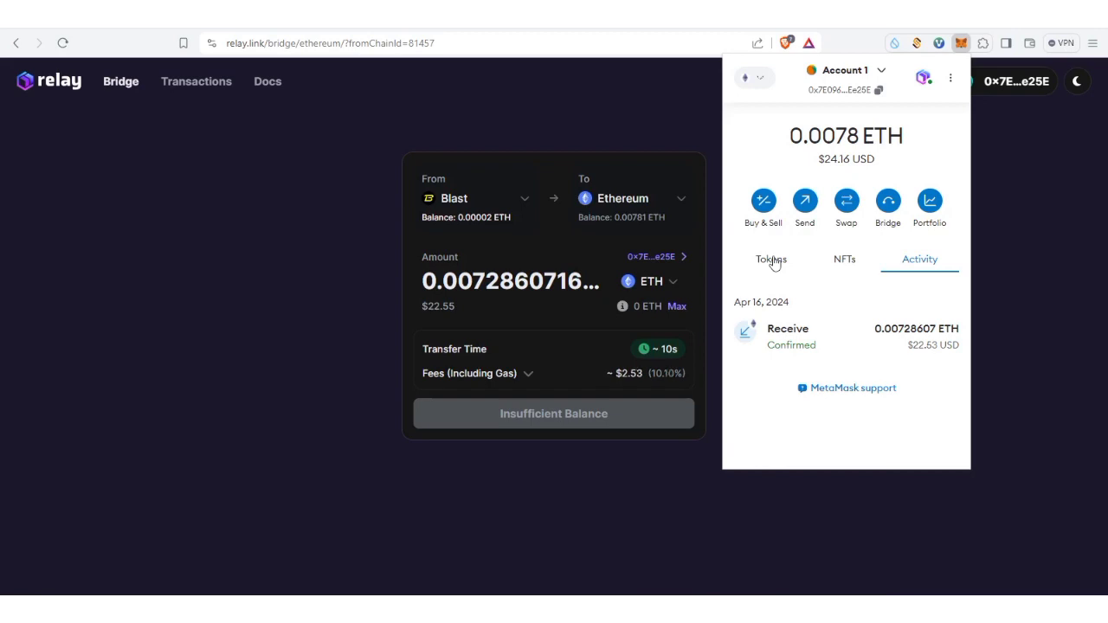
{"action": "left_click", "coordinate": [774, 264]}
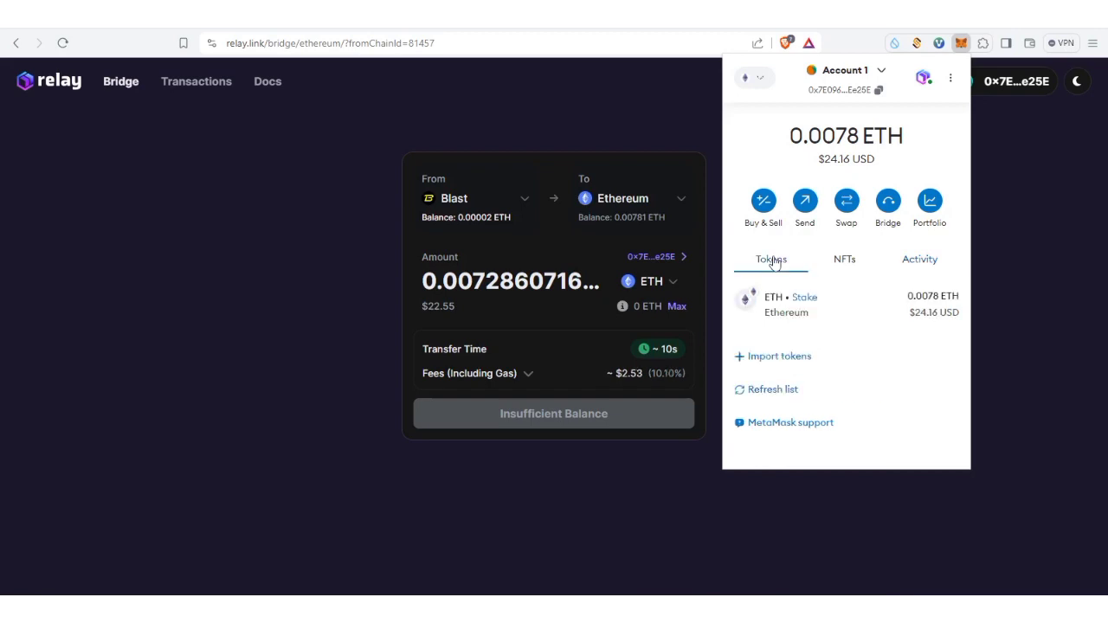
{"action": "left_click", "coordinate": [989, 265]}
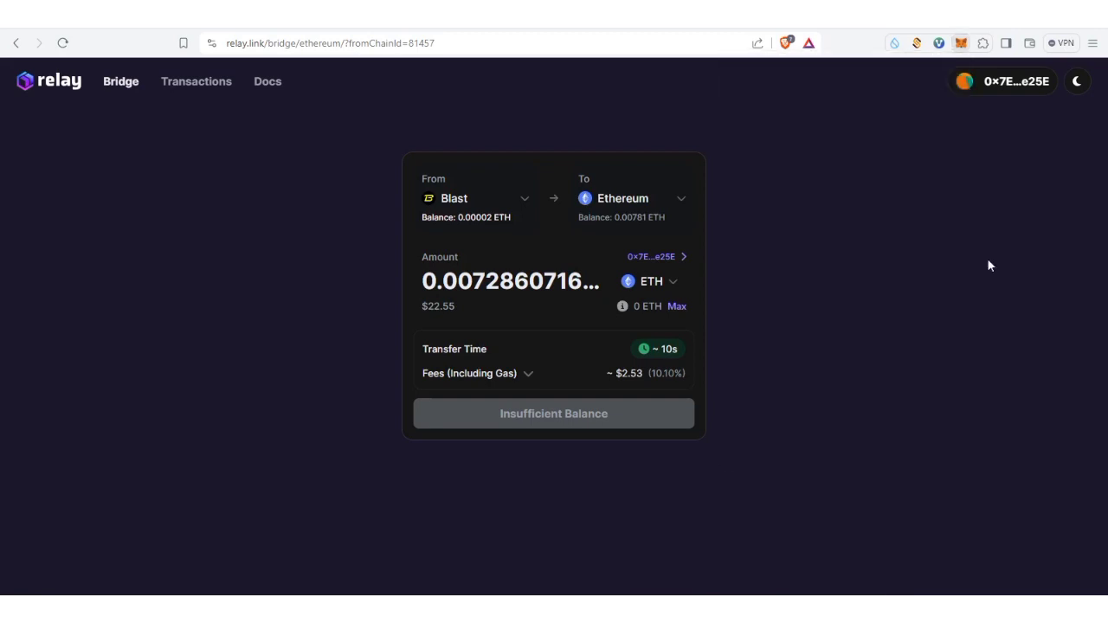
- Review the source chains available as alternatives to Blast, and close the chain list
{"action": "left_click", "coordinate": [513, 208]}
{"action": "scroll", "coordinate": [524, 323], "scroll_direction": "down", "scroll_amount": 2}
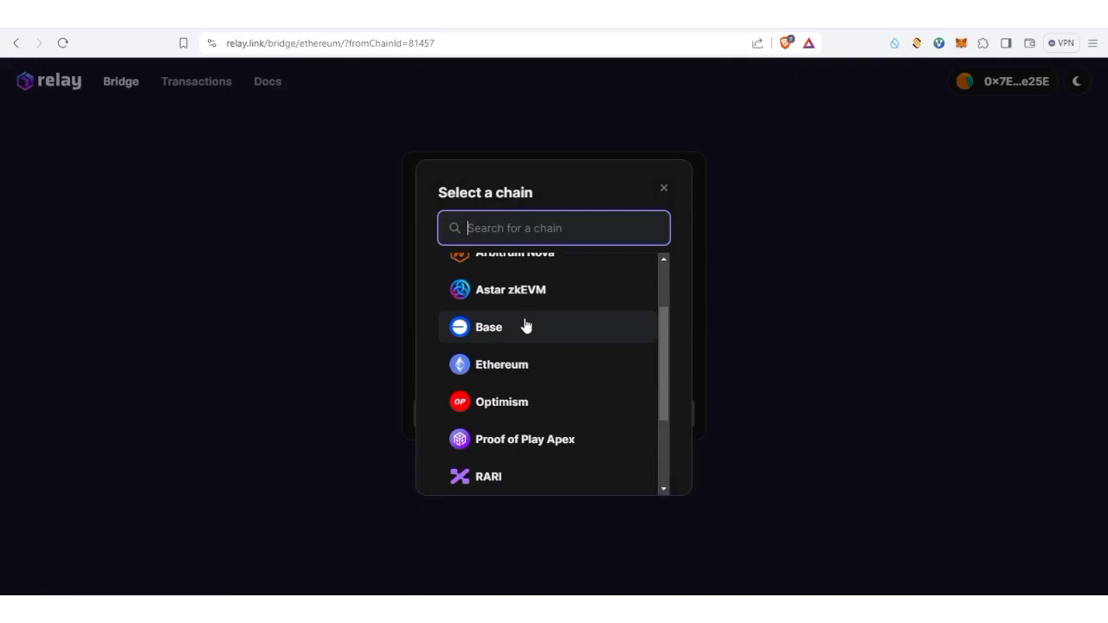
{"action": "scroll", "coordinate": [525, 324], "scroll_direction": "up", "scroll_amount": 1}
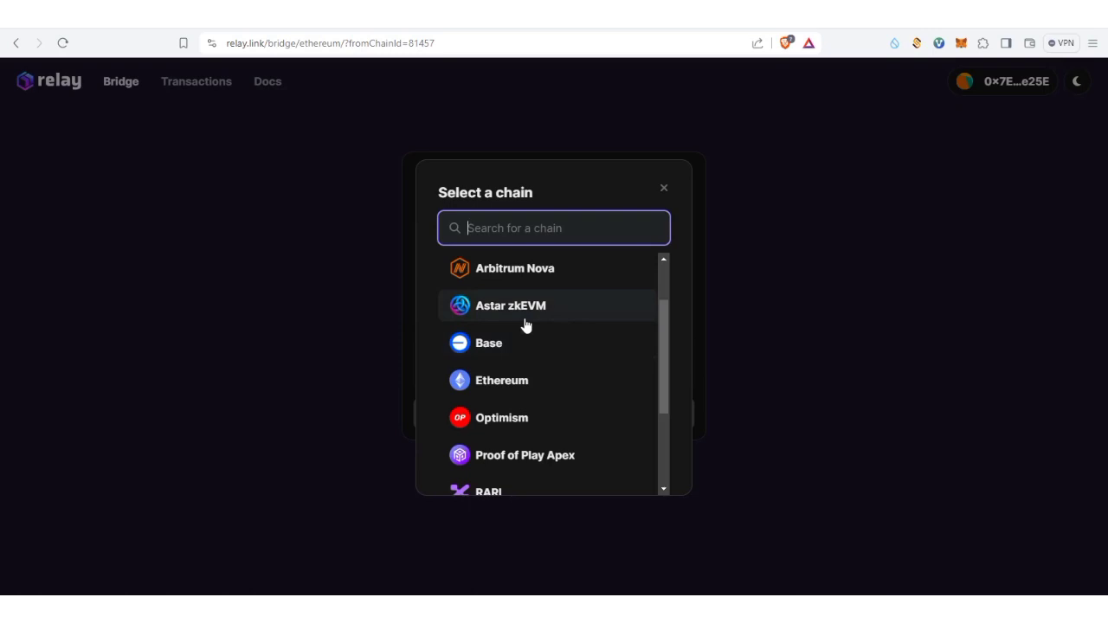
{"action": "scroll", "coordinate": [525, 324], "scroll_direction": "down", "scroll_amount": 1}
{"action": "scroll", "coordinate": [526, 325], "scroll_direction": "up", "scroll_amount": 1}
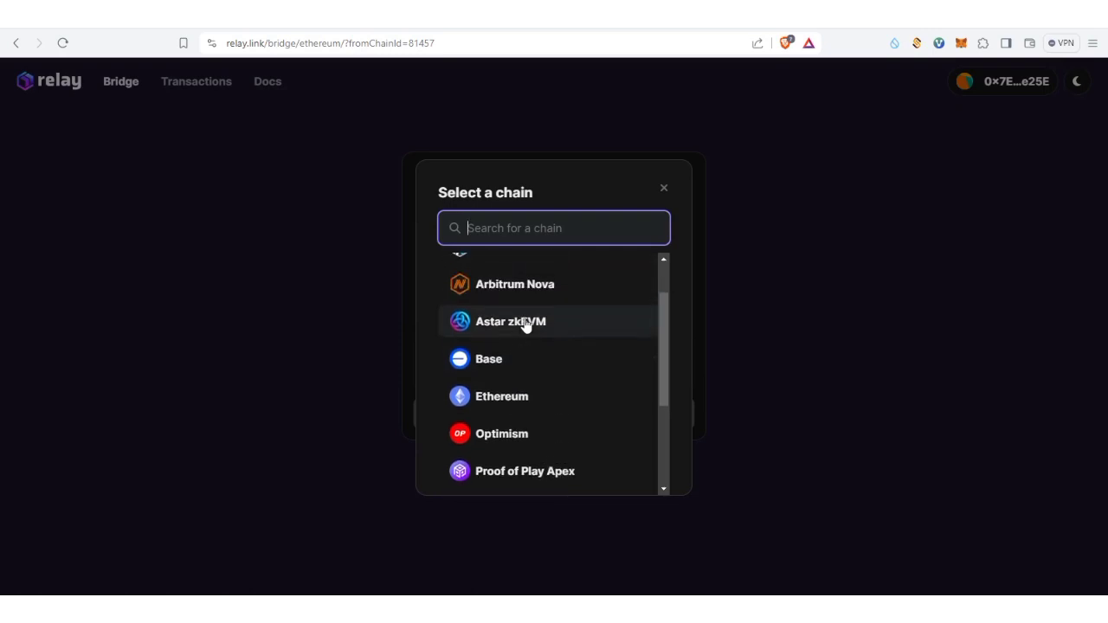
{"action": "left_click", "coordinate": [712, 128]}
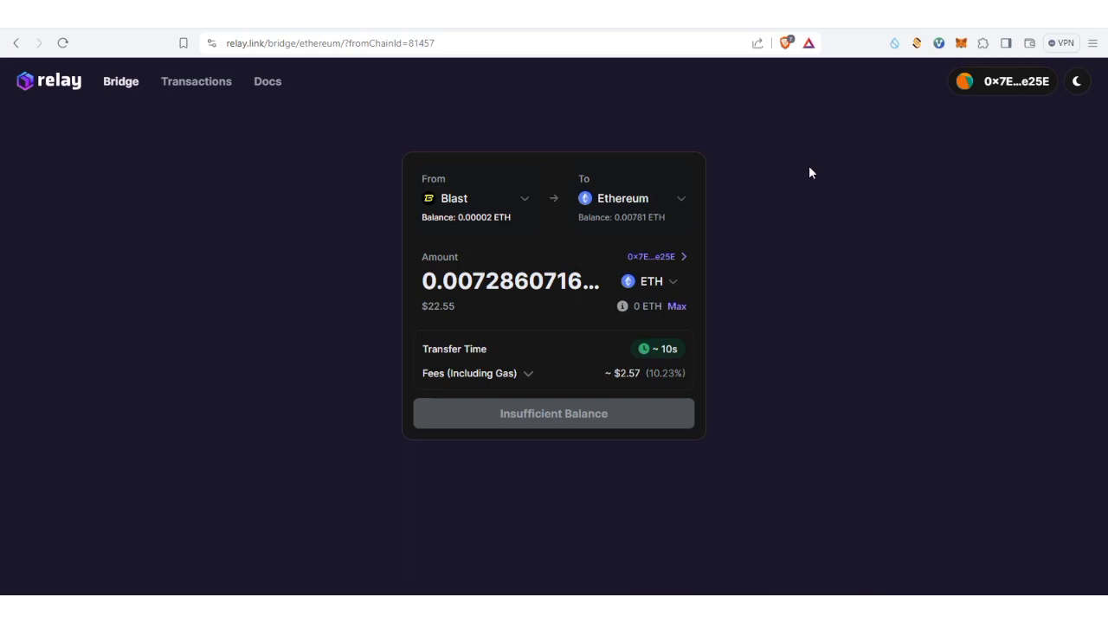
- Open the MetaMask wallet to recheck the ETH balance on Ethereum
{"action": "left_click", "coordinate": [962, 43]}
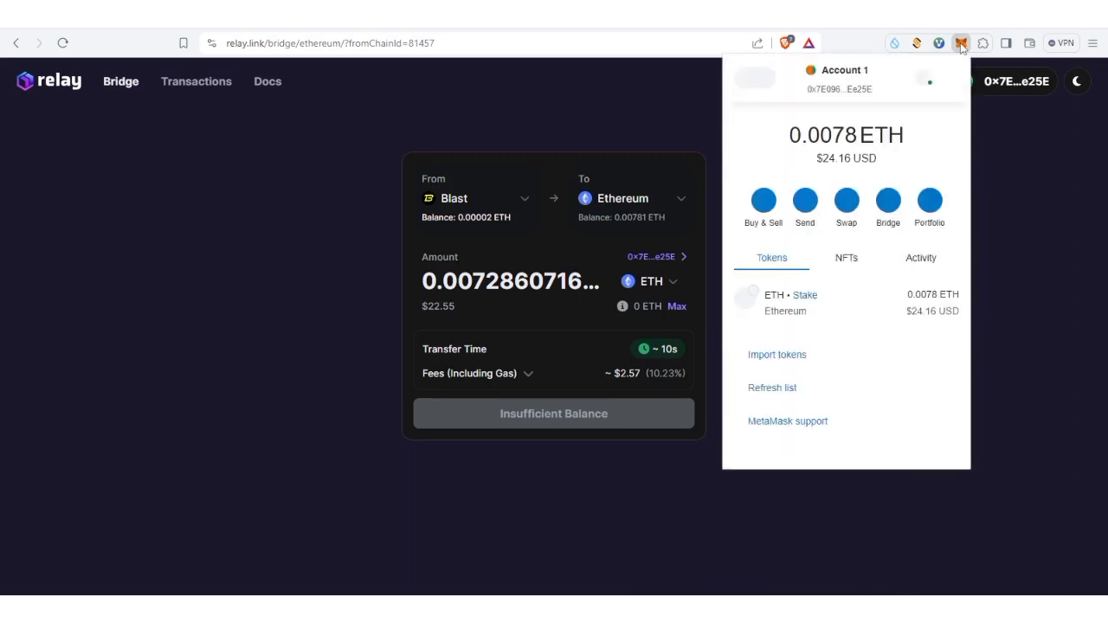